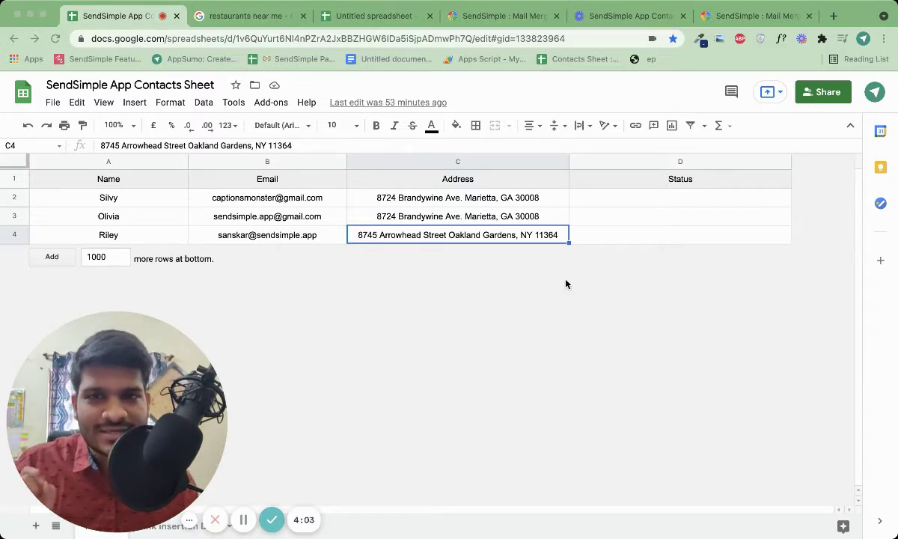
Search Google for "sendsimple", check the video results, and return to the general results
left_click(719, 15)
key("super+l")
type("sends")
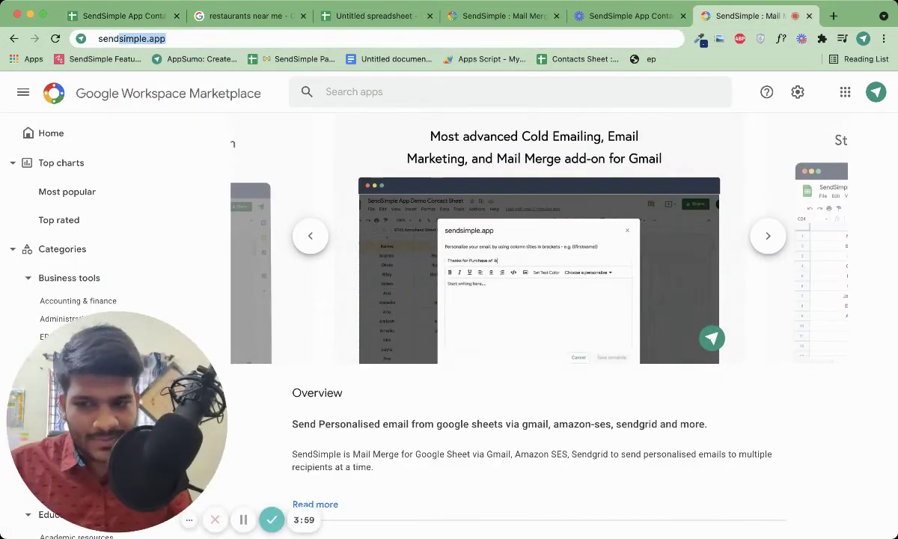
type("imple")
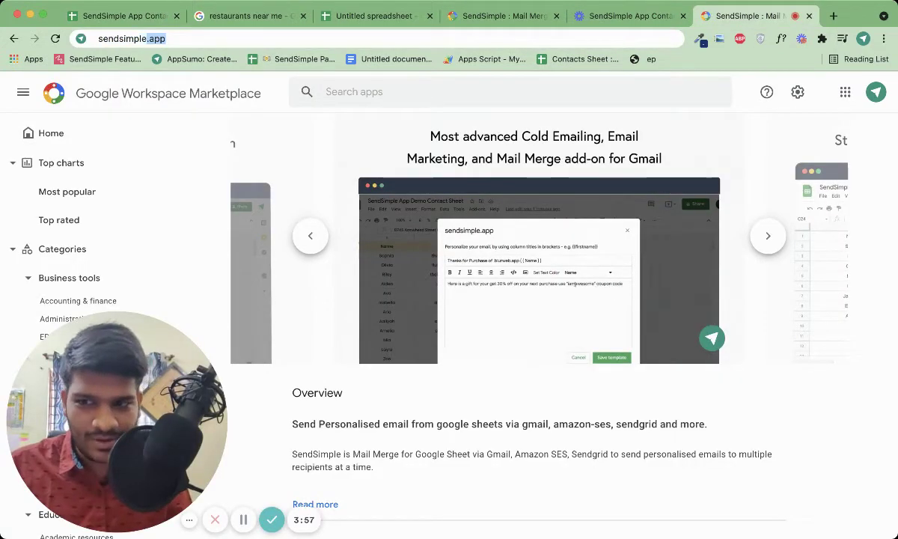
key("Return")
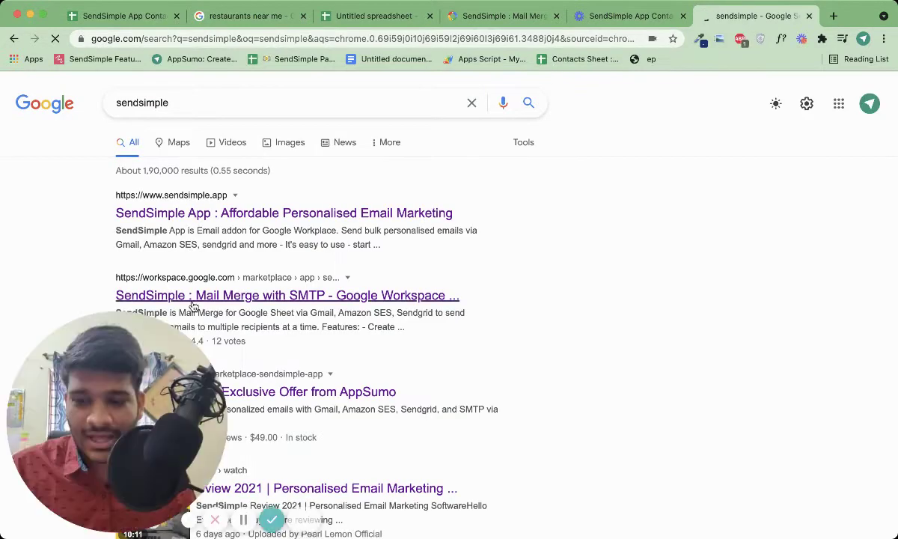
left_click(231, 135)
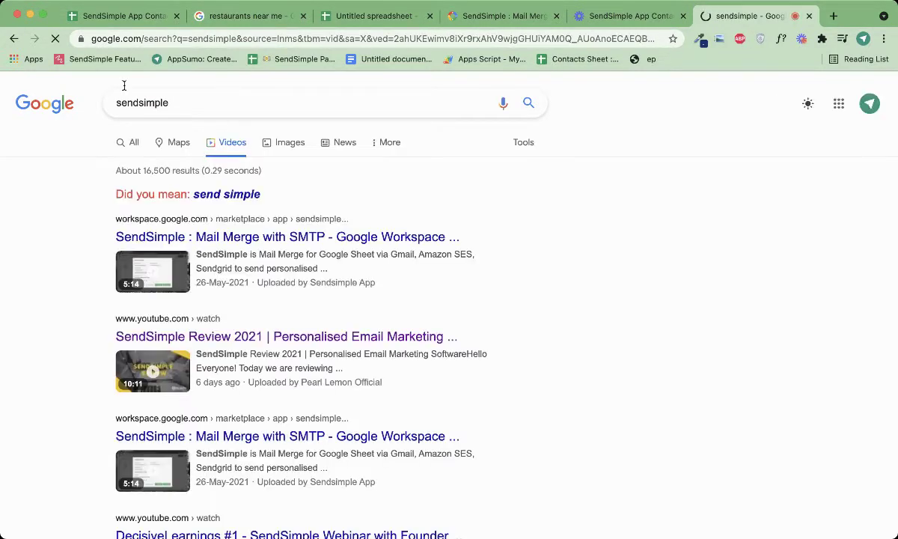
key("super+bracketleft")
Refine the search to "sendsimple app", open the Google Workspace Marketplace listing for SendSimple : Mail Merge with SMTP, and review it
left_click(274, 103)
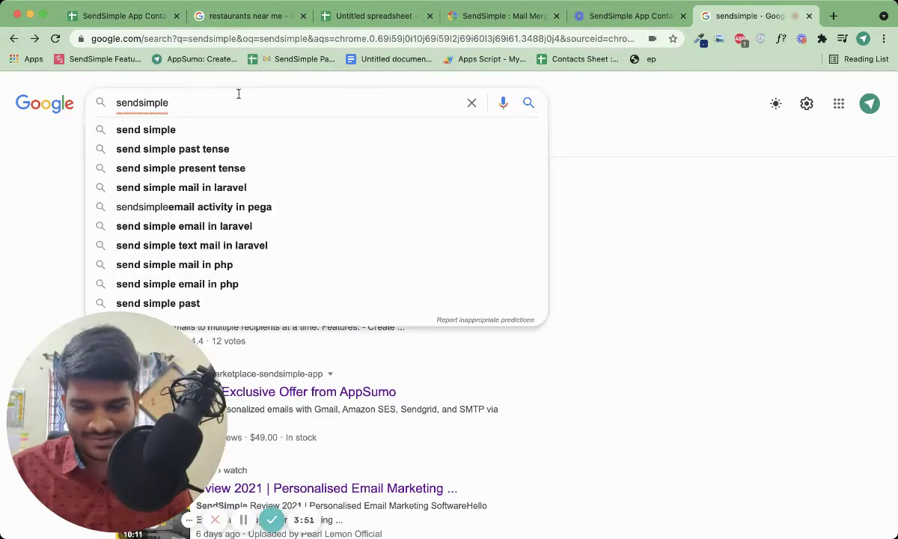
type("app")
key("Return")
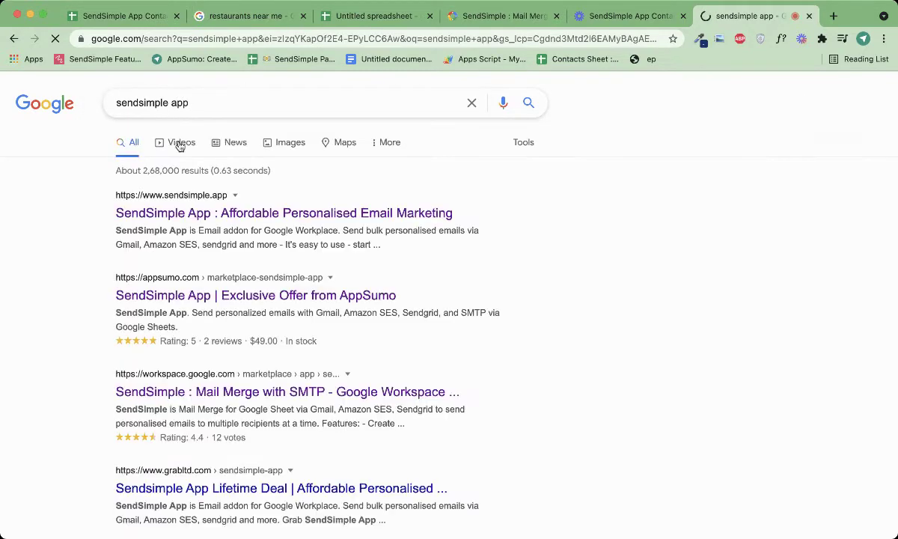
scroll(192, 234, "down", 3)
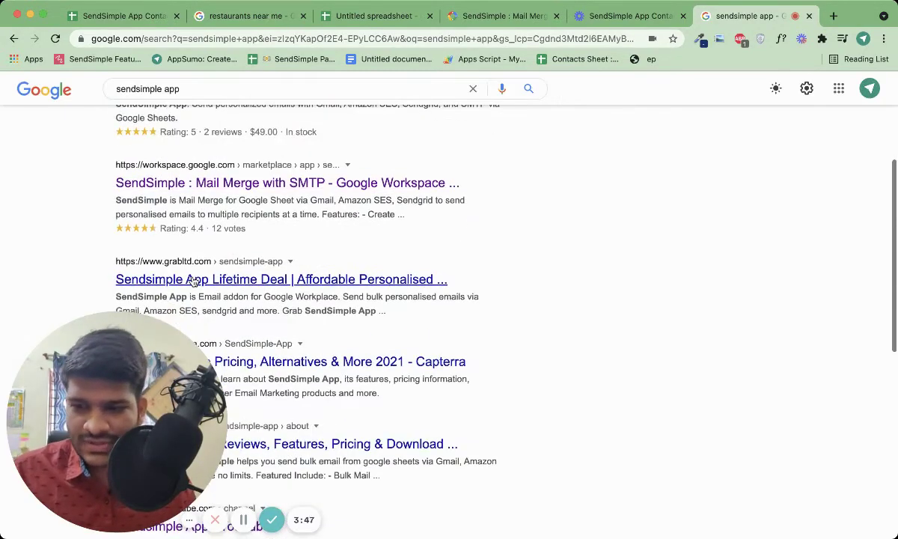
left_click(180, 183)
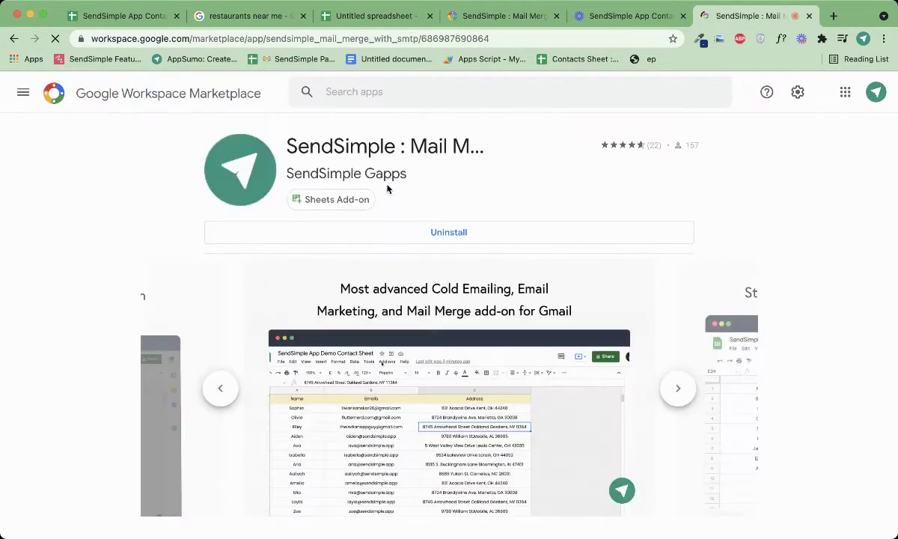
scroll(407, 269, "down", 4)
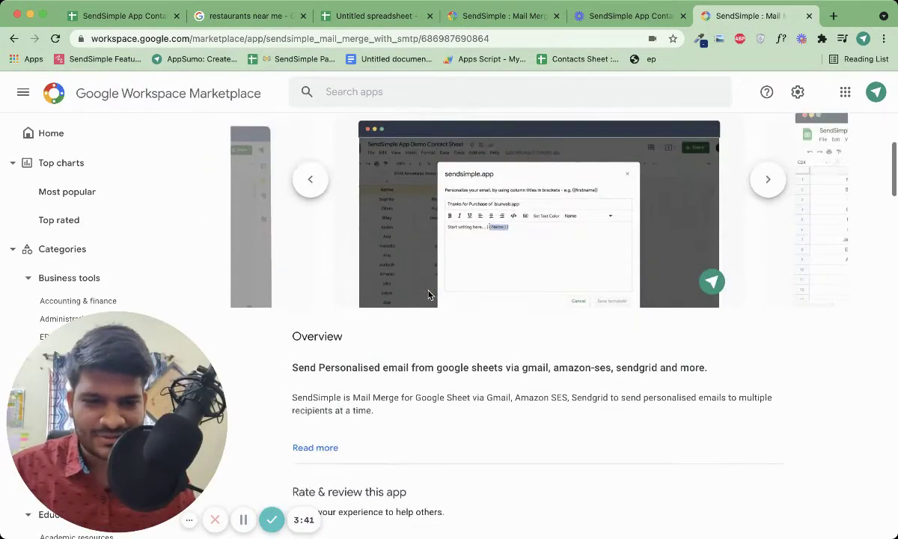
scroll(429, 293, "down", 5)
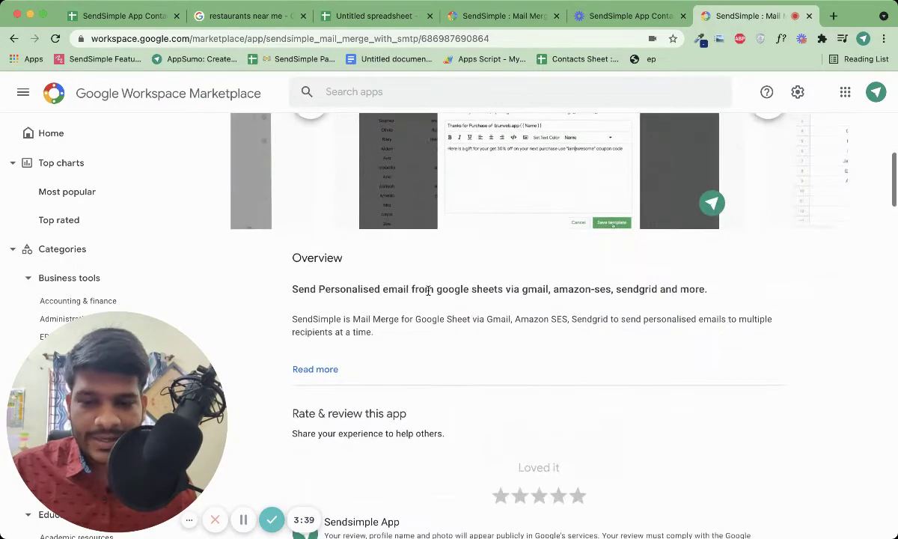
scroll(428, 291, "up", 5)
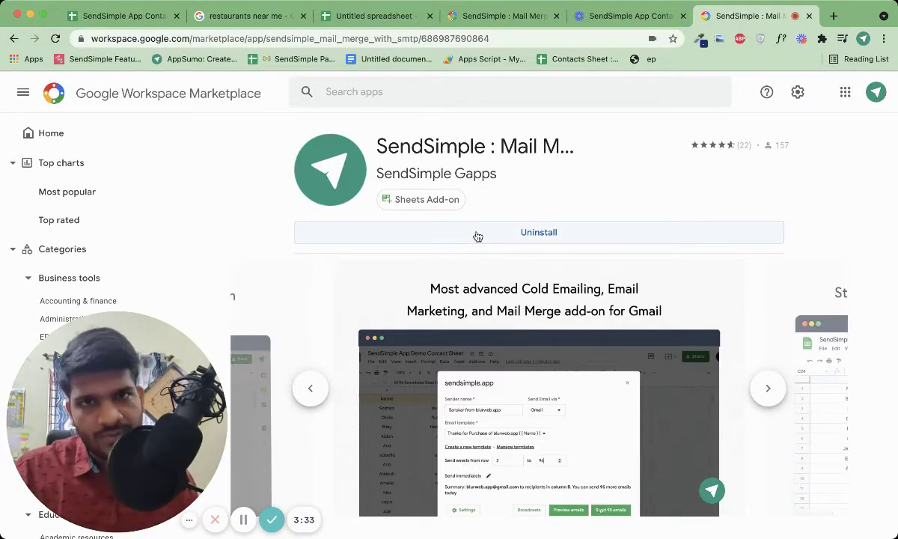
Return to the SendSimple App Contacts Sheet and review the first contact's name, email and address cells
left_click(129, 16)
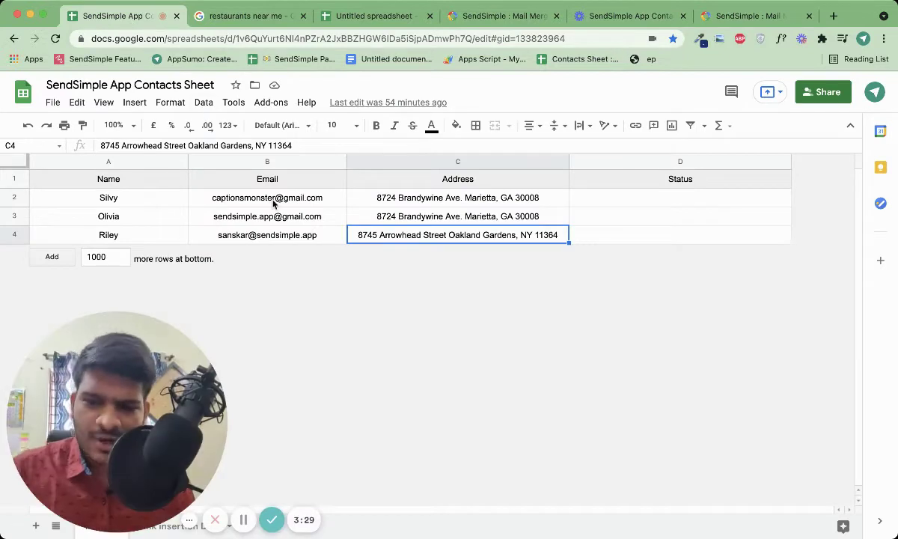
mouse_move(273, 204)
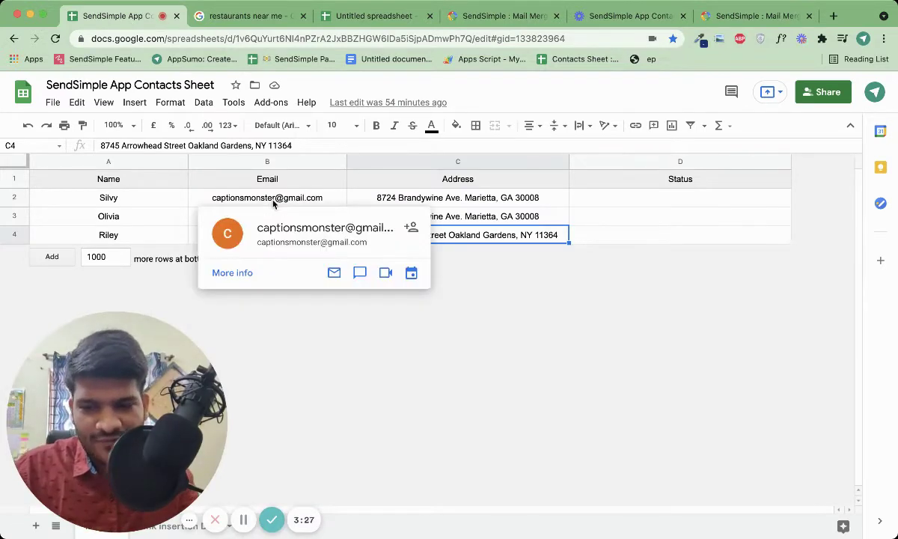
left_click(166, 197)
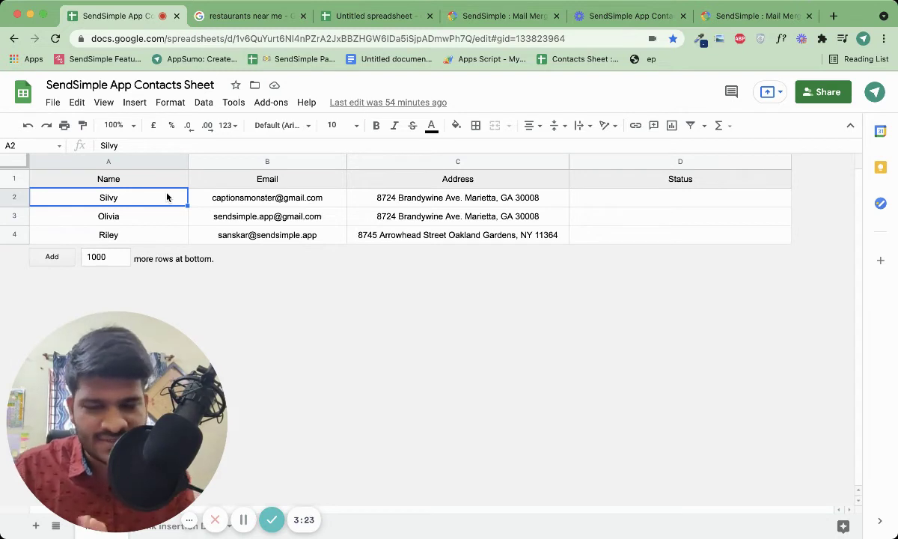
left_click(268, 199)
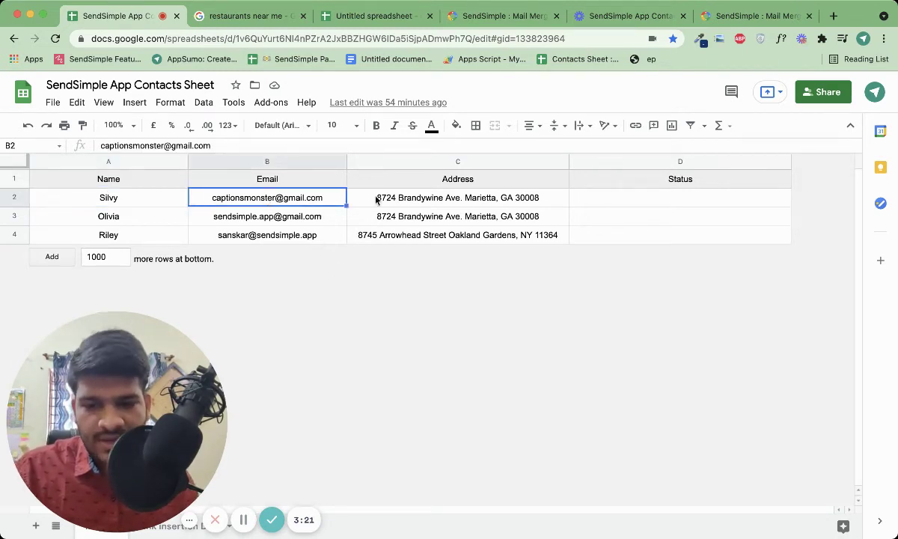
left_click(423, 192)
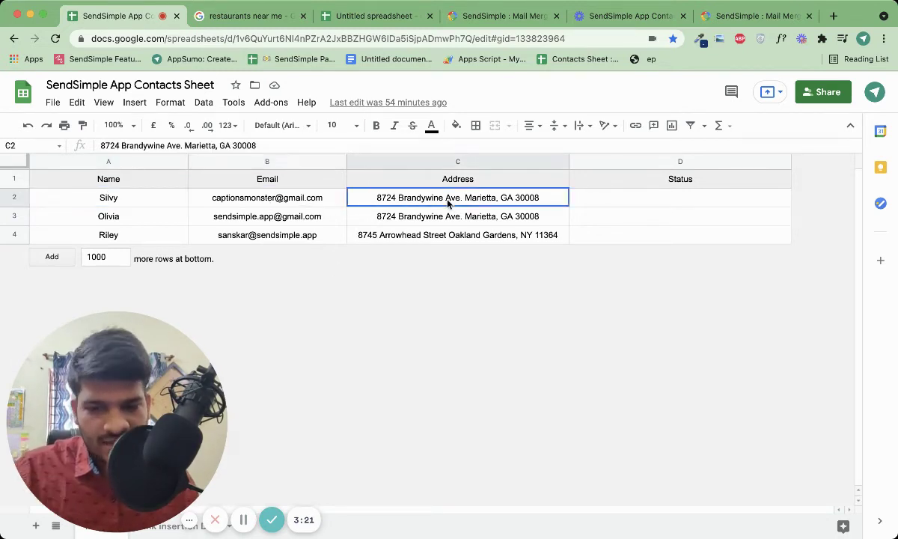
Launch the SendSimple : Mail Merge with SMTP add-on, view its saved email templates, and return to the campaign form
left_click(270, 105)
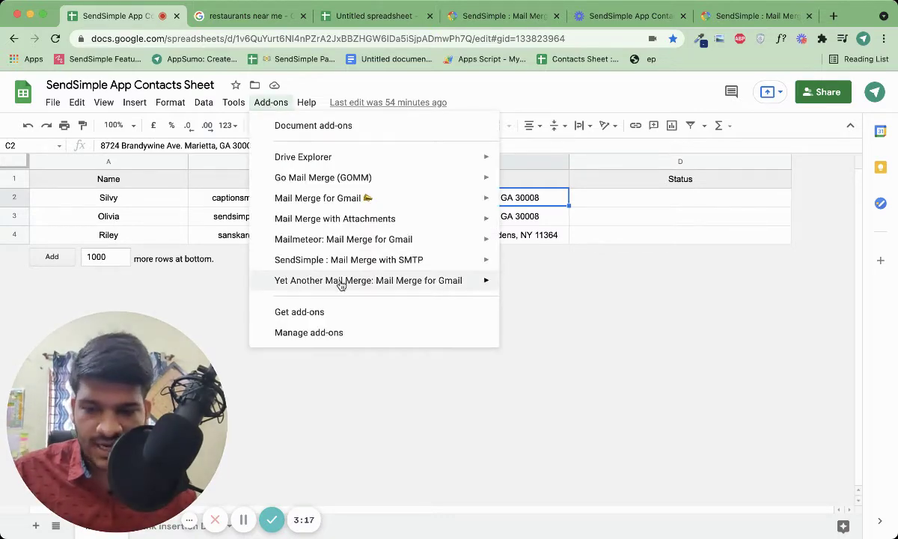
mouse_move(337, 259)
left_click(508, 261)
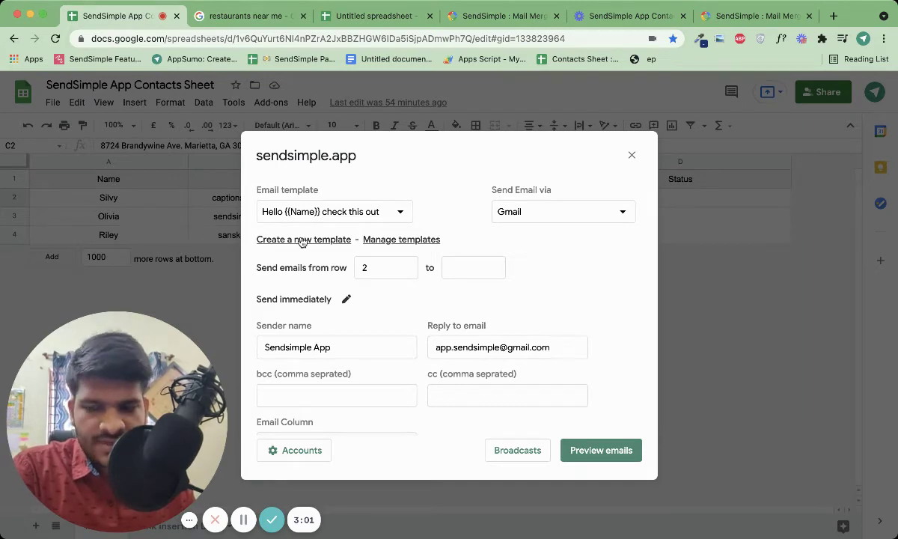
left_click(374, 241)
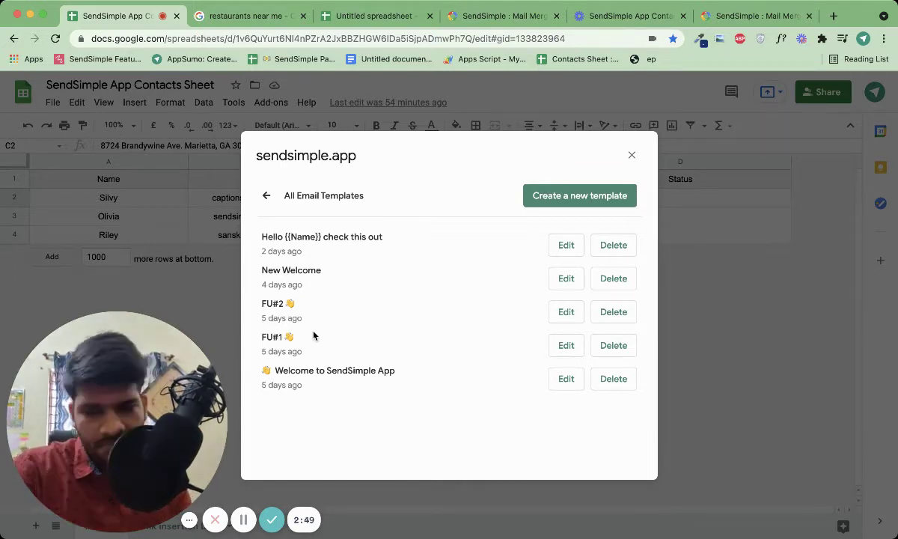
left_click(266, 196)
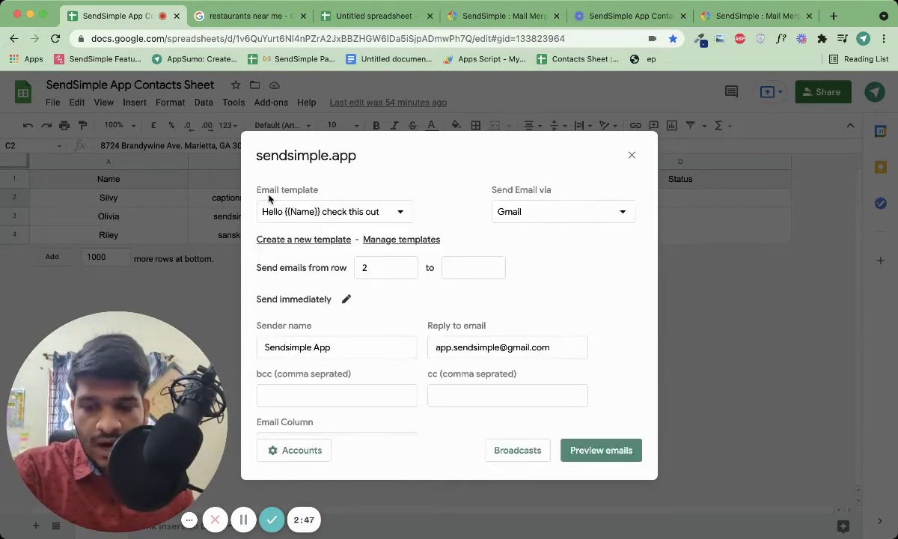
Create a new email template with the subject "Hello {{Name}} do you want more customers ?"
left_click(284, 238)
left_click(296, 218)
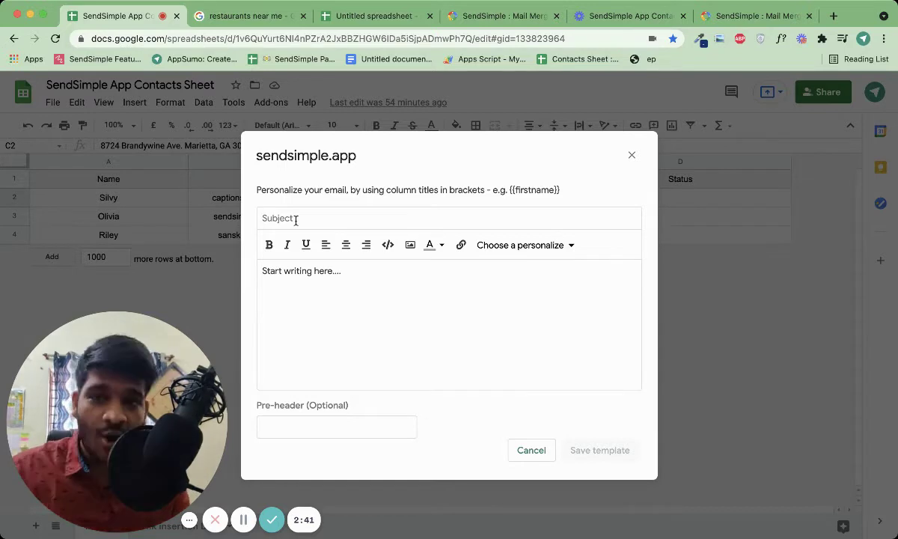
left_click(511, 270)
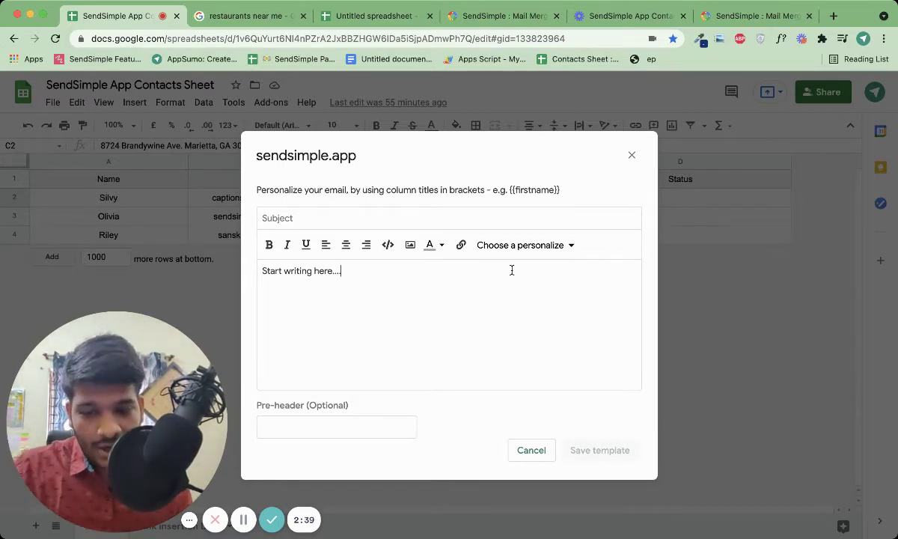
left_click(403, 217)
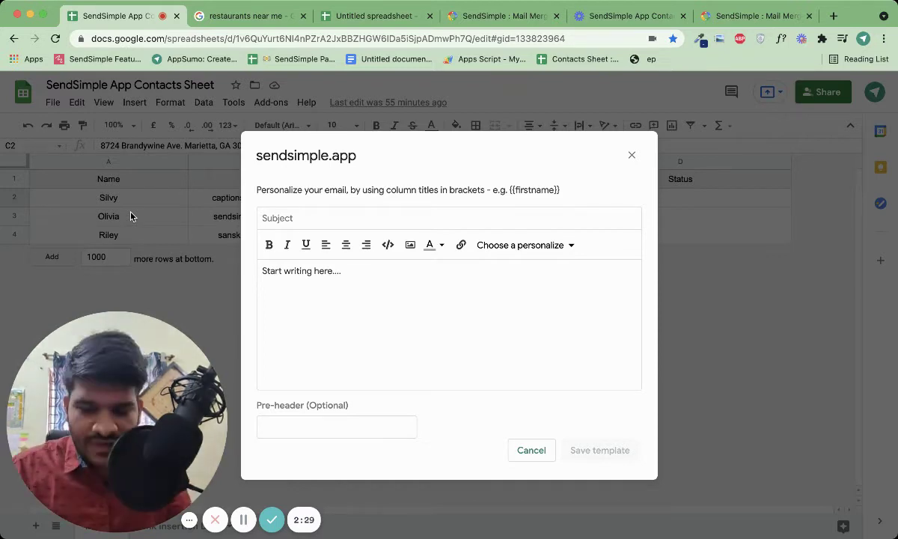
type("Hello {{")
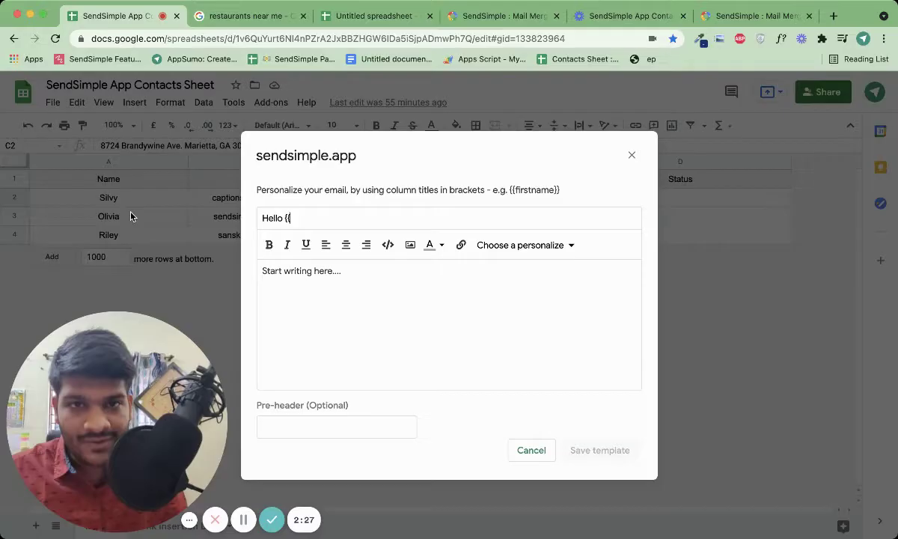
type("Name}}")
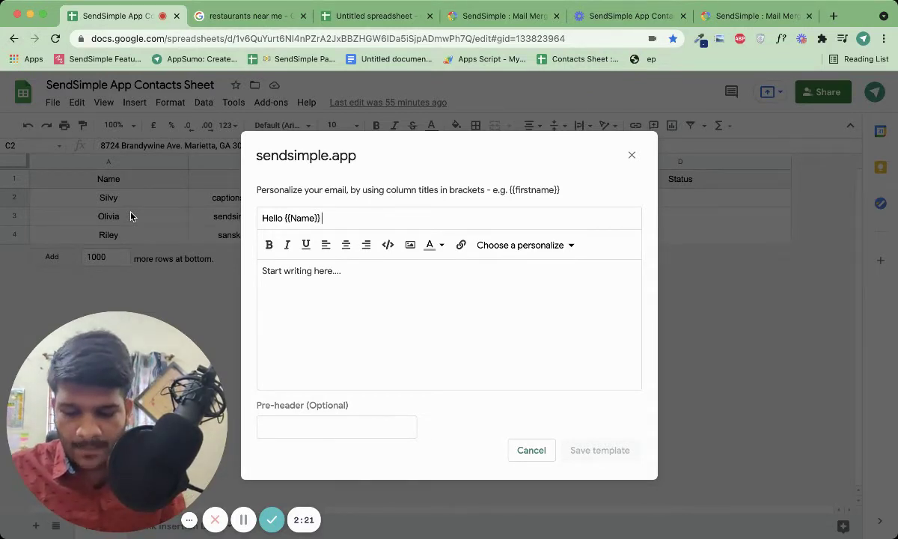
type("do y")
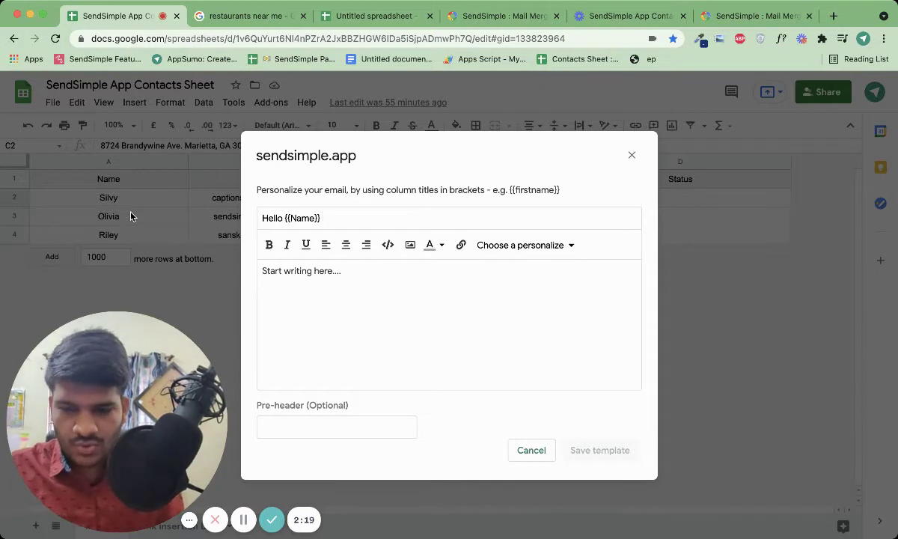
type("ou want")
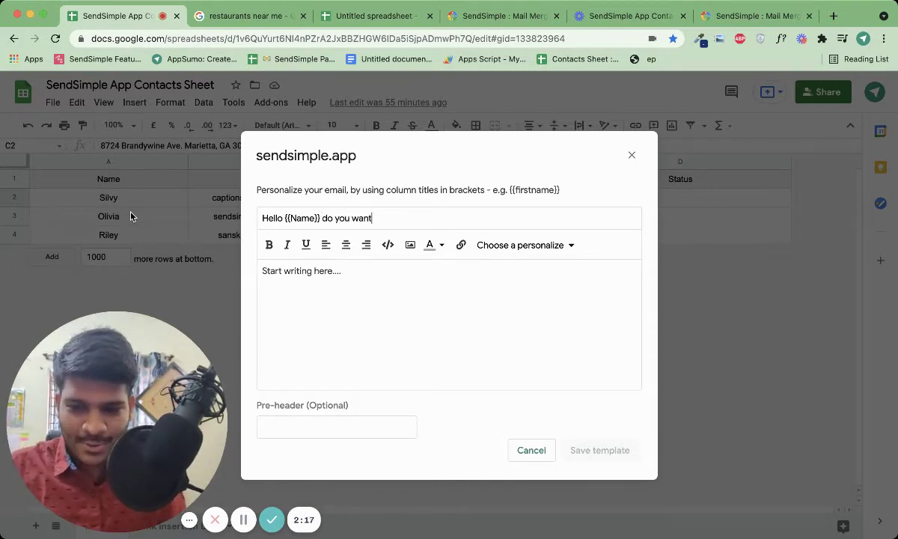
type(" more cust")
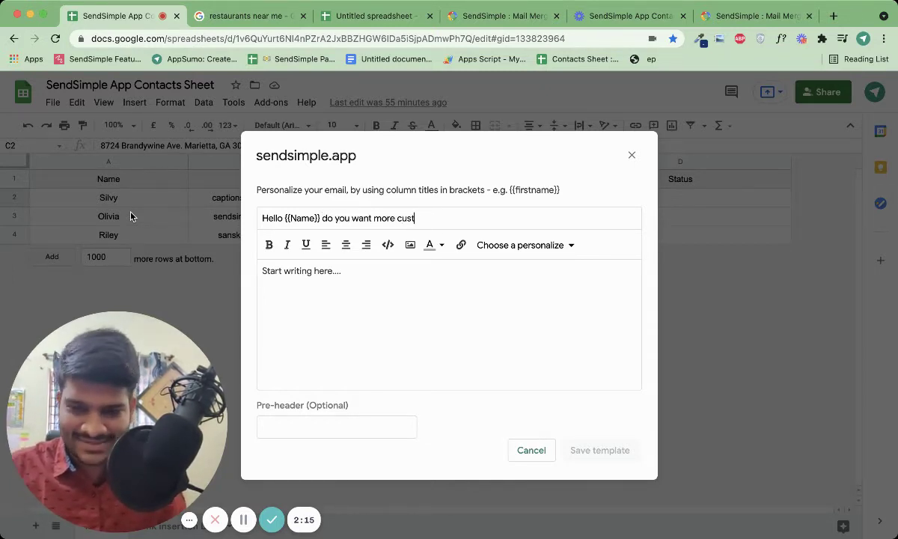
type("omers ?")
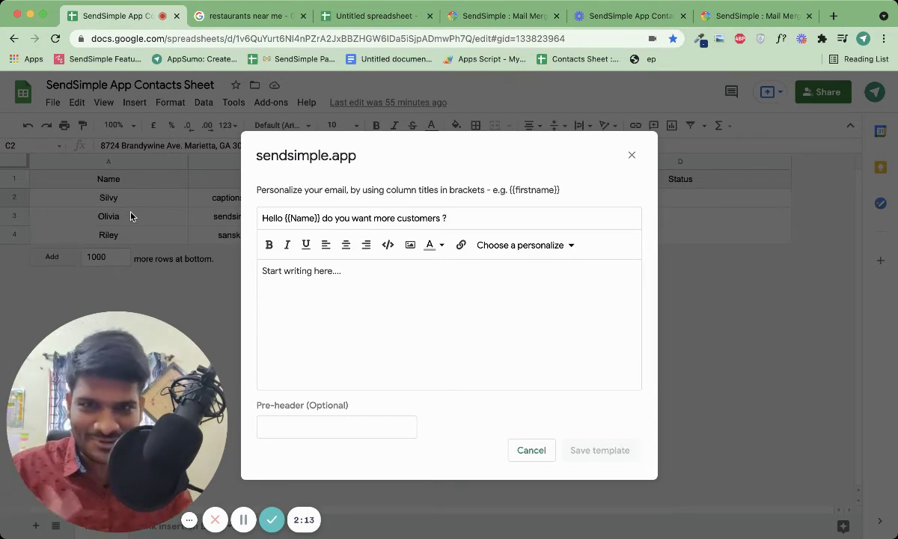
Replace the template's placeholder body with "Hello {{Name}}" and, on a separate line, "I wanted to let you please reply with "yes""
left_click_drag(255, 290, 212, 271)
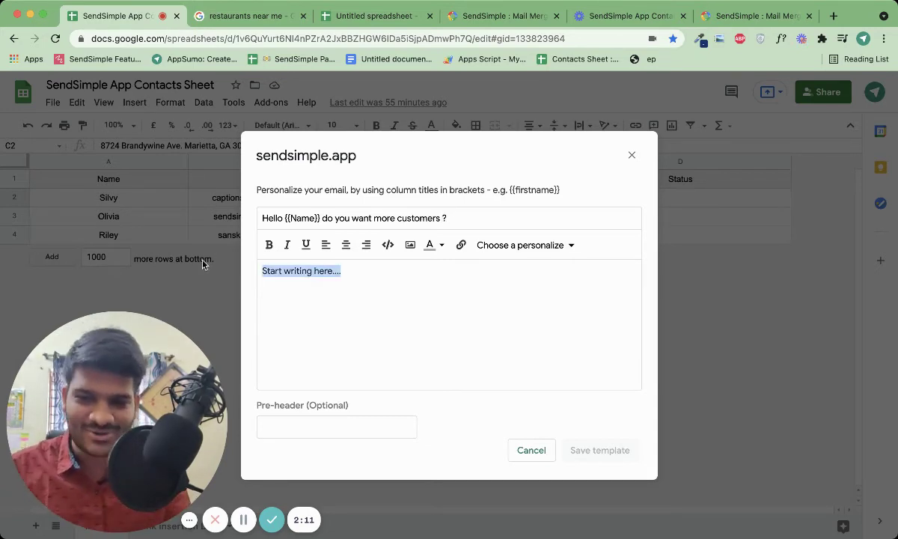
key("BackSpace")
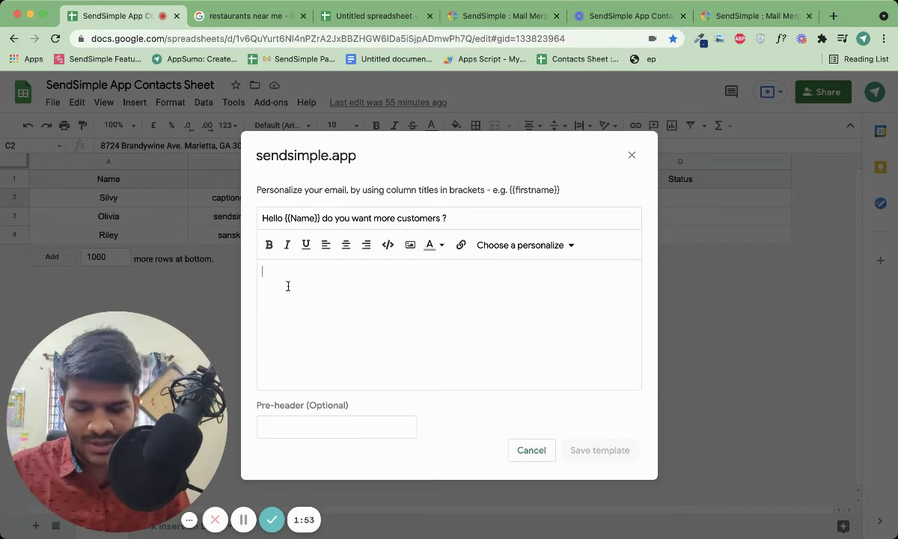
type("Hello ")
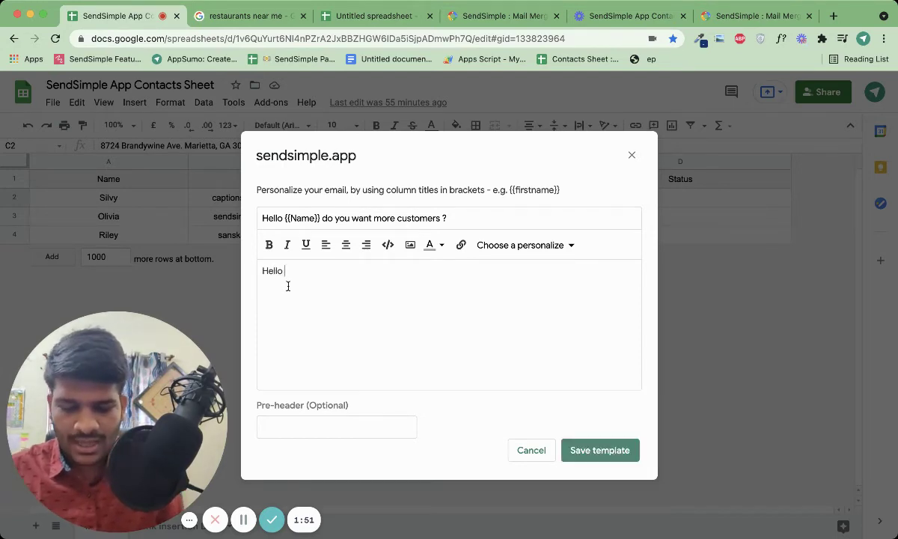
type("{{Name}}  ")
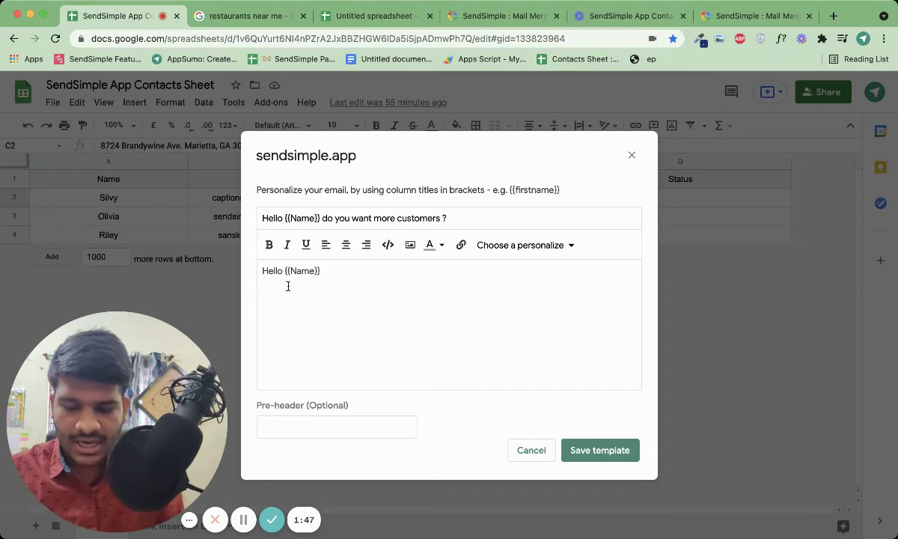
type("I wanted to let y")
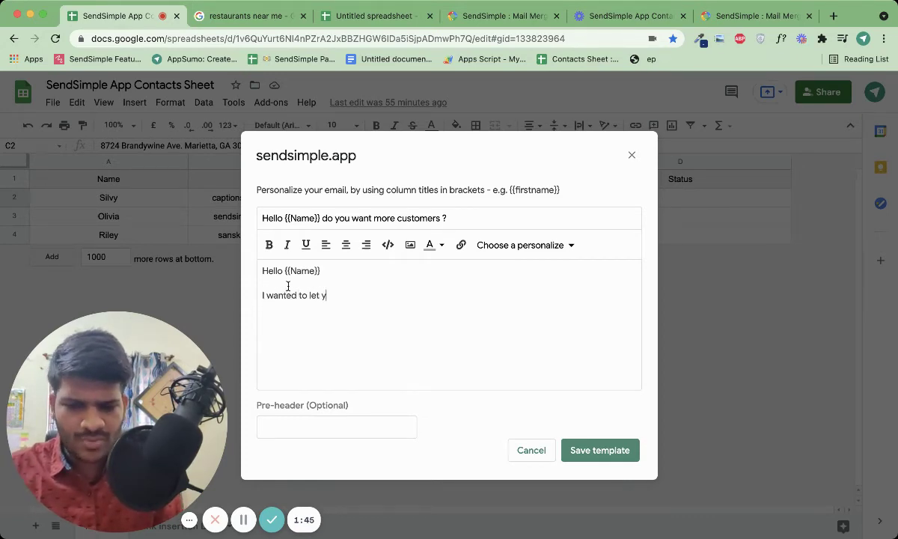
type("ou pleas")
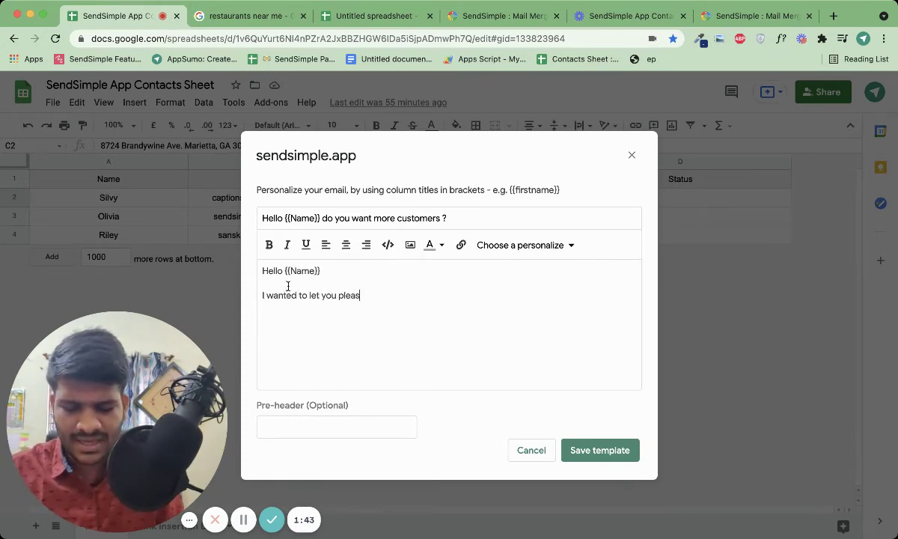
type("e reply with ")
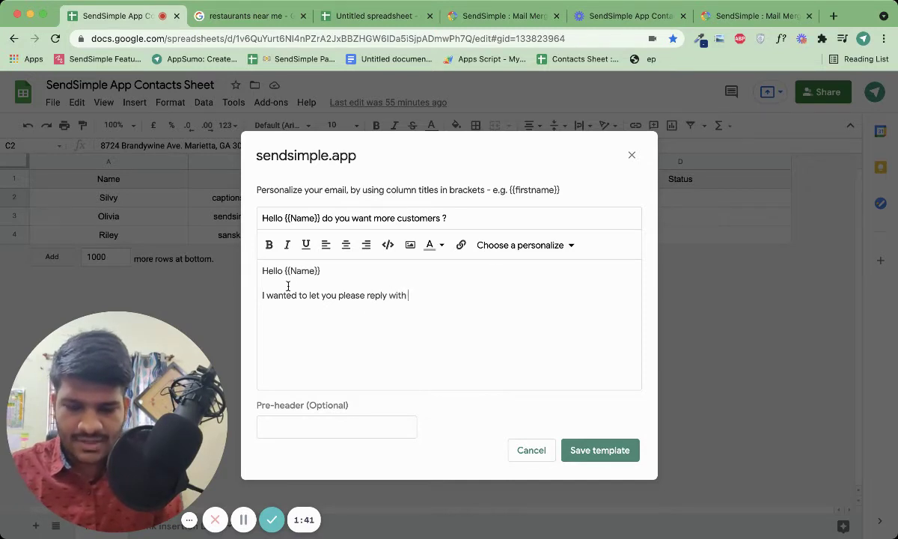
type("\"yes\"")
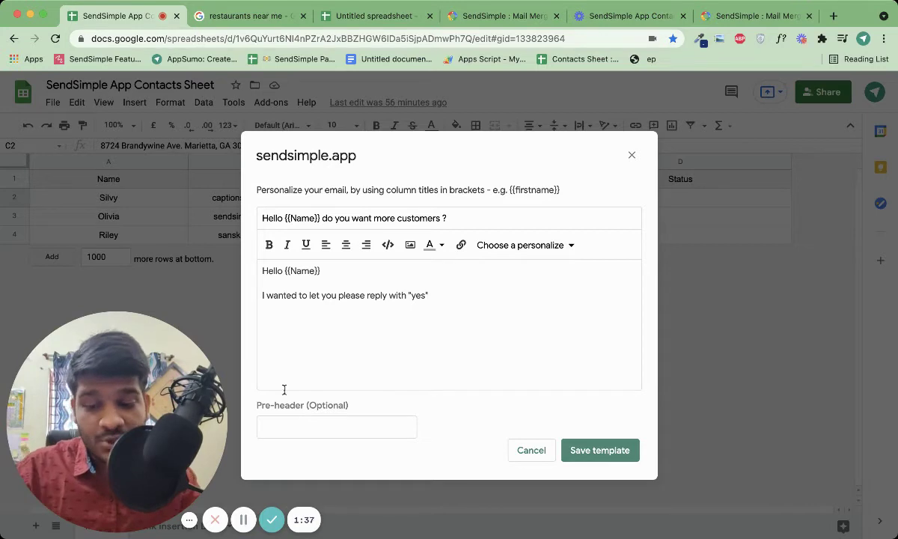
Set the template's pre-header to "Preheader to this testing email 👋" and save the template
left_click(304, 428)
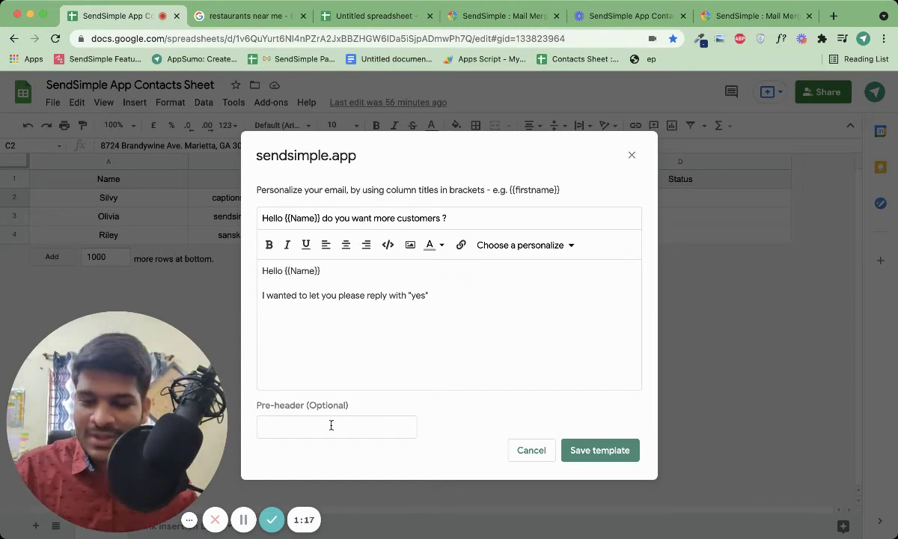
left_click(331, 425)
left_click(320, 310)
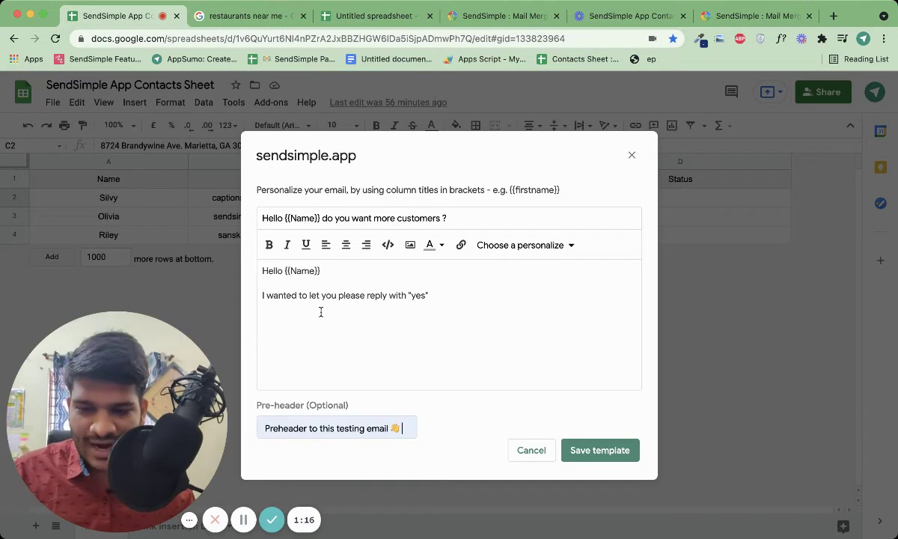
left_click(600, 449)
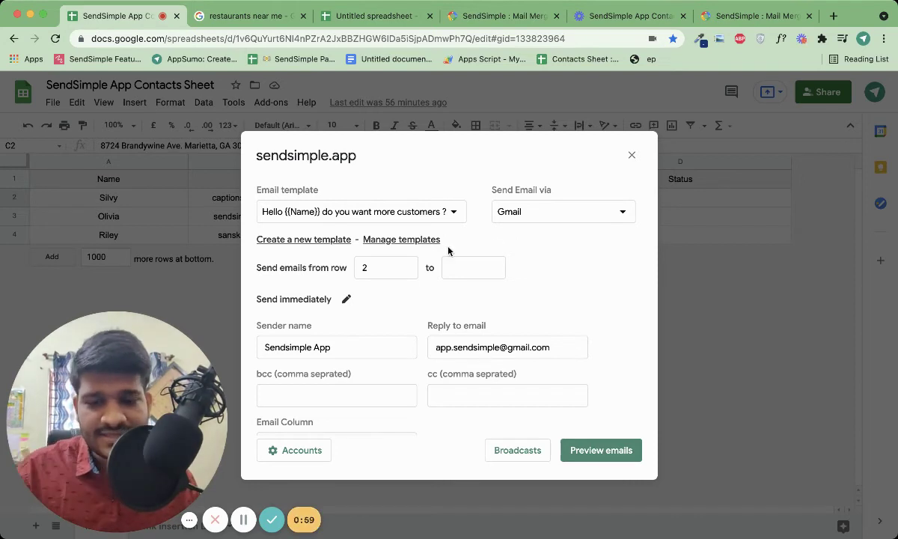
View the form for adding a sending account, then return to the campaign form without adding one
left_click(290, 449)
left_click(601, 199)
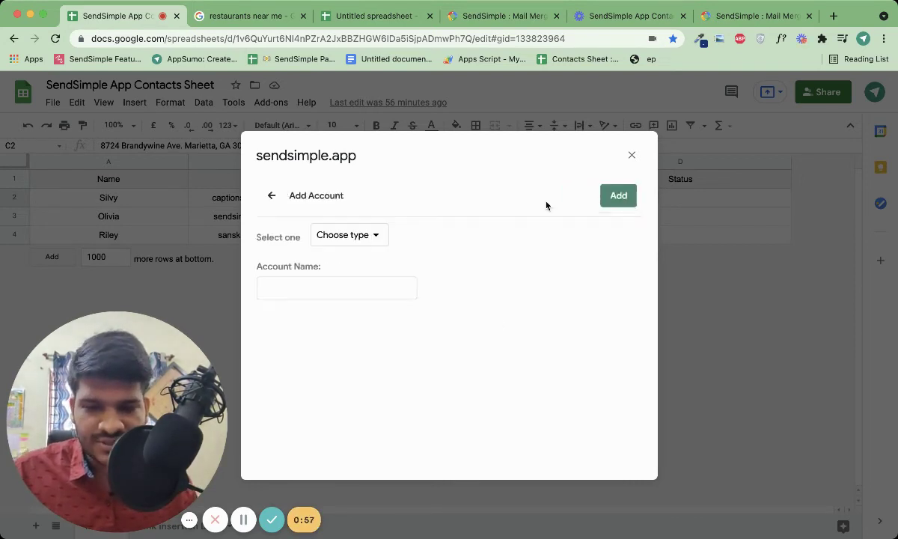
left_click(269, 196)
left_click(268, 196)
Set the last row of the campaign's send range to 4
scroll(513, 310, "down", 2)
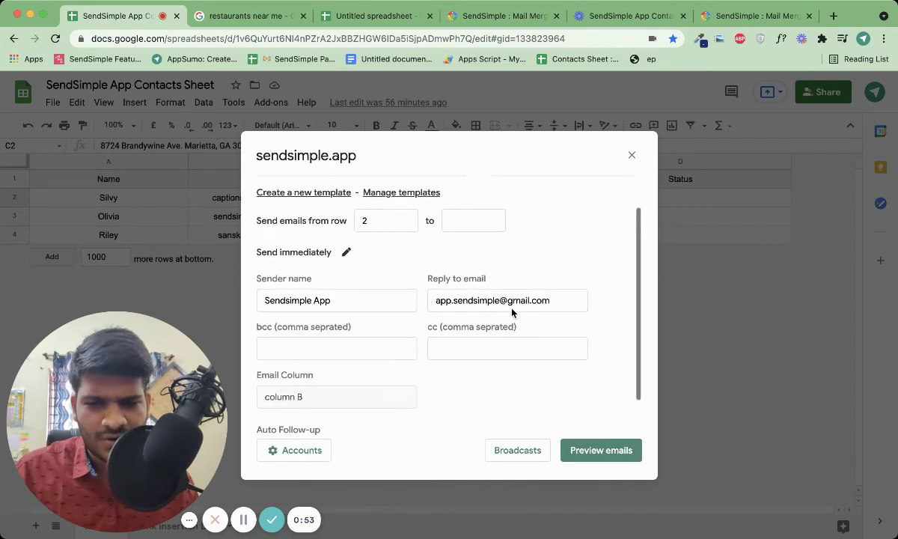
scroll(512, 310, "up", 2)
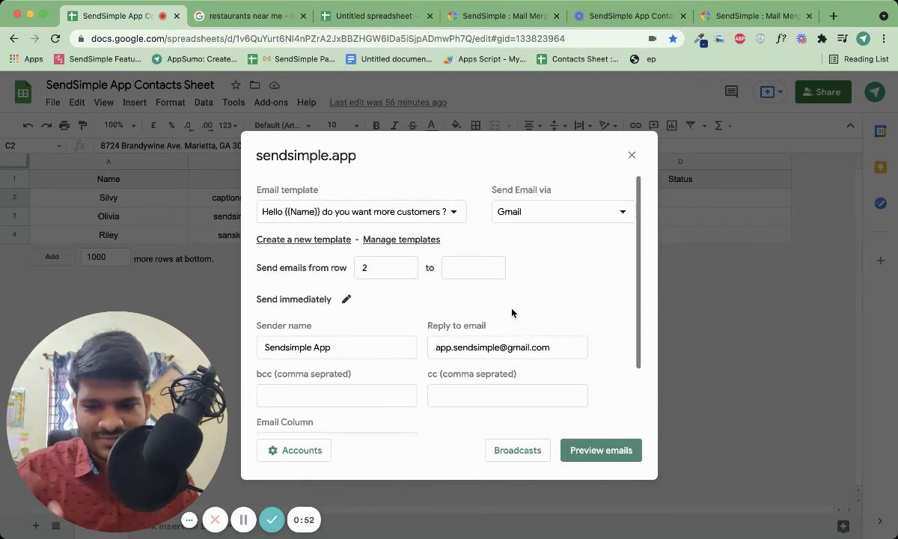
left_click(451, 267)
type("4")
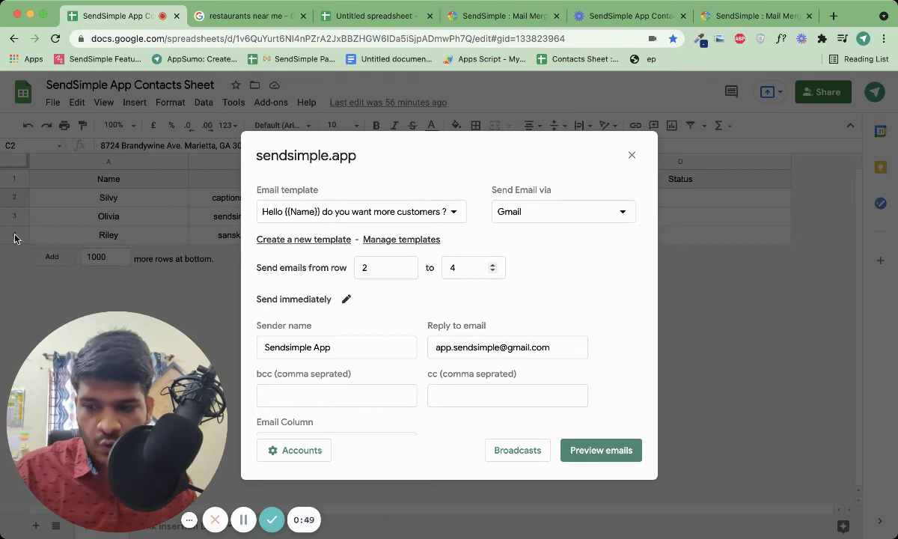
Enable the Stage 1 auto follow-up for No Reply, keeping its default message under "Send text above original"
scroll(355, 346, "down", 1)
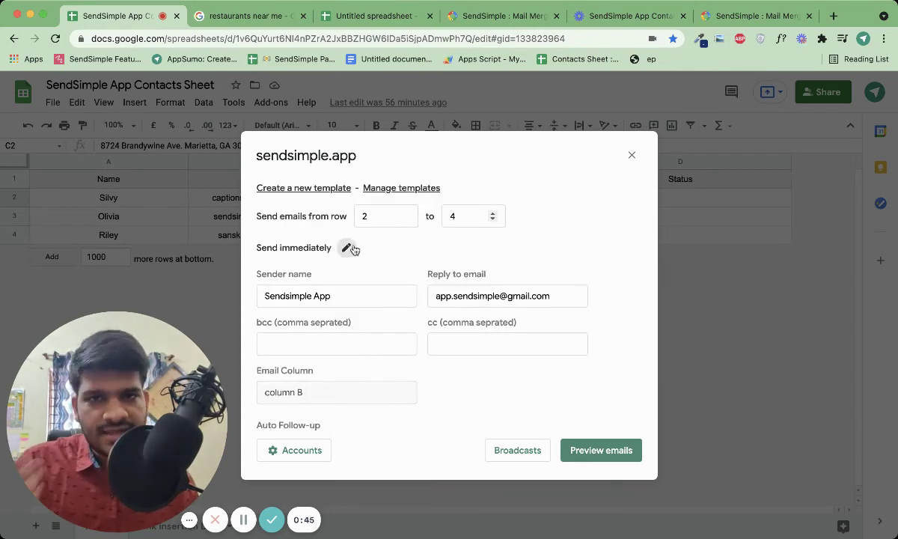
scroll(312, 288, "down", 2)
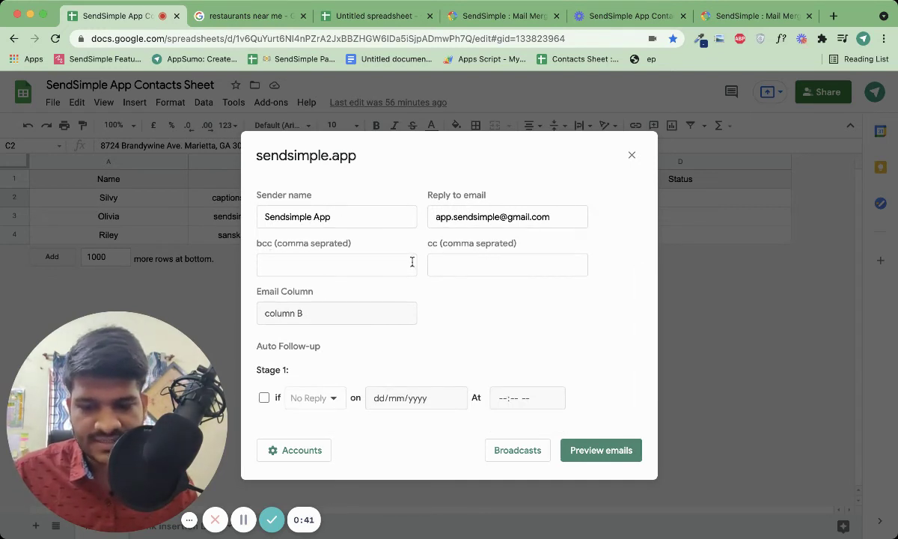
scroll(296, 314, "down", 1)
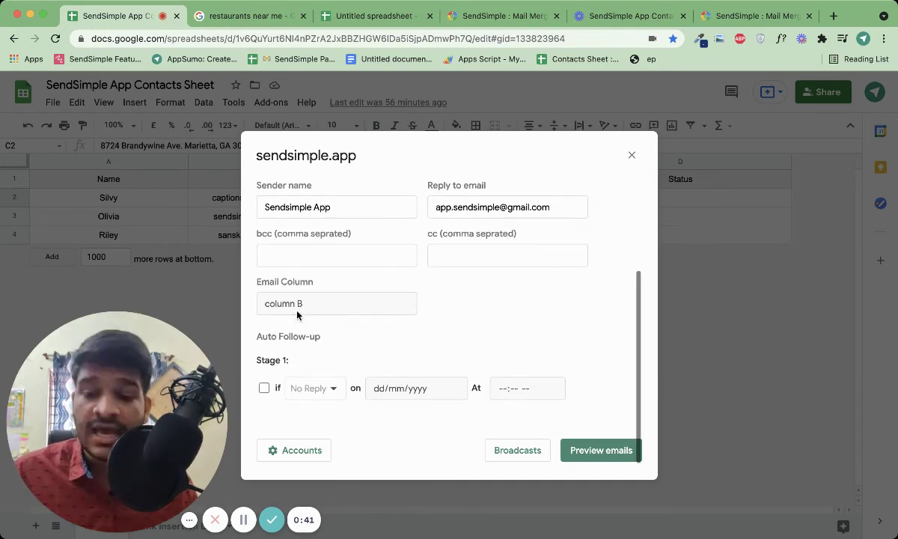
left_click(264, 388)
scroll(265, 388, "down", 5)
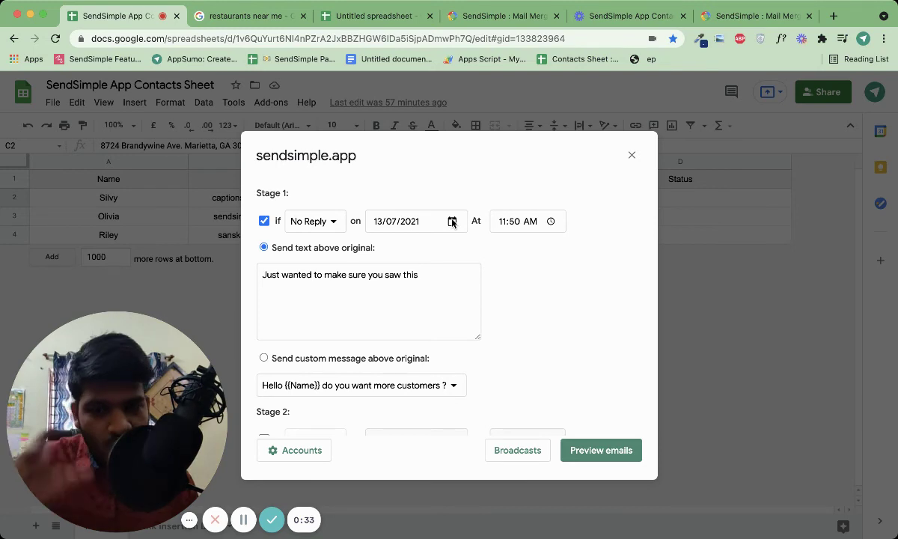
left_click(430, 274)
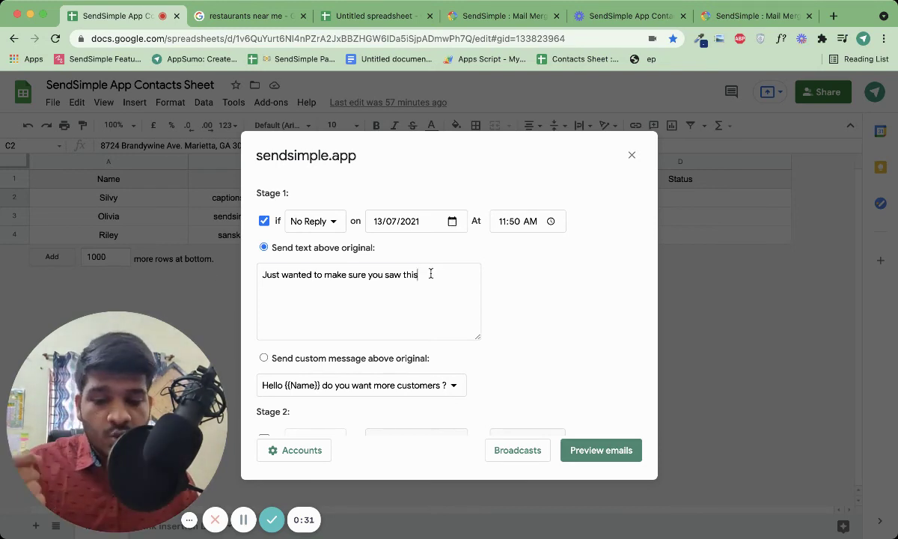
triple_click(430, 274)
left_click(373, 305)
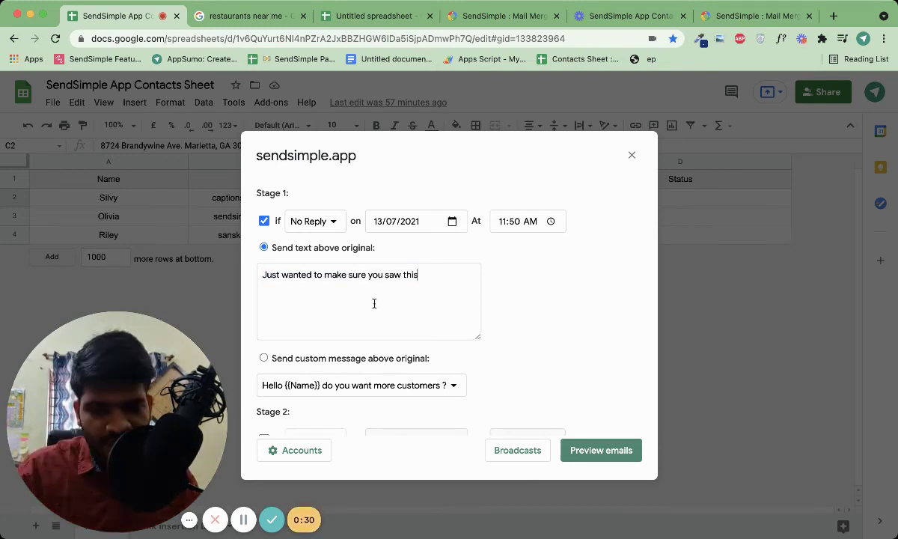
left_click(264, 359)
left_click(263, 247)
scroll(263, 247, "down", 2)
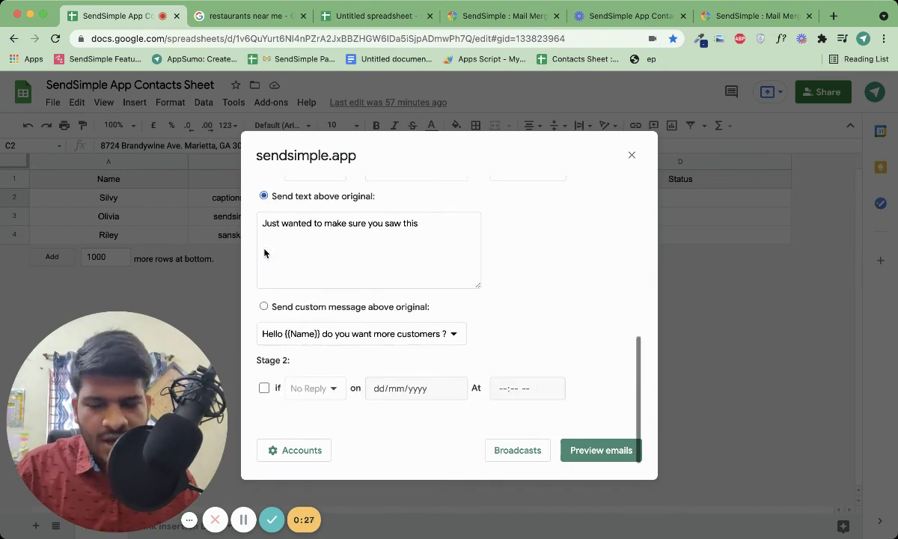
Enable the Stage 2 auto follow-up for No Reply and review its default follow-up text
left_click(263, 388)
scroll(265, 386, "down", 2)
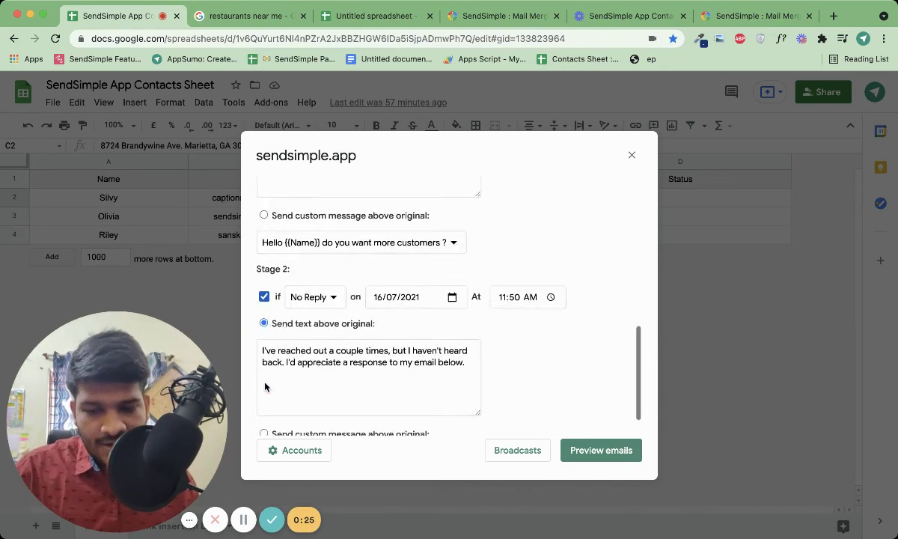
scroll(265, 386, "down", 1)
left_click_drag(465, 309, 262, 308)
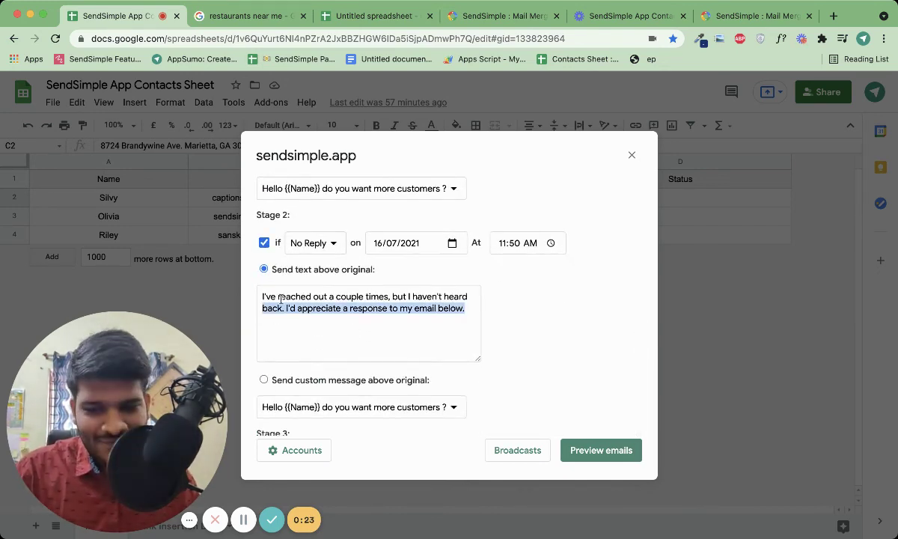
left_click(502, 312)
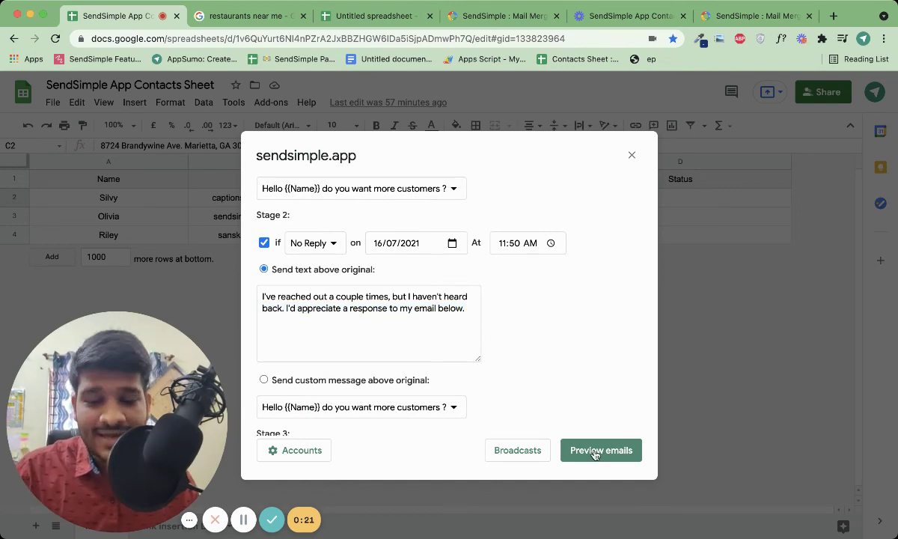
Review the enabled follow-up stages and open the preview of the personalised campaign emails
scroll(521, 294, "up", 4)
scroll(519, 292, "down", 3)
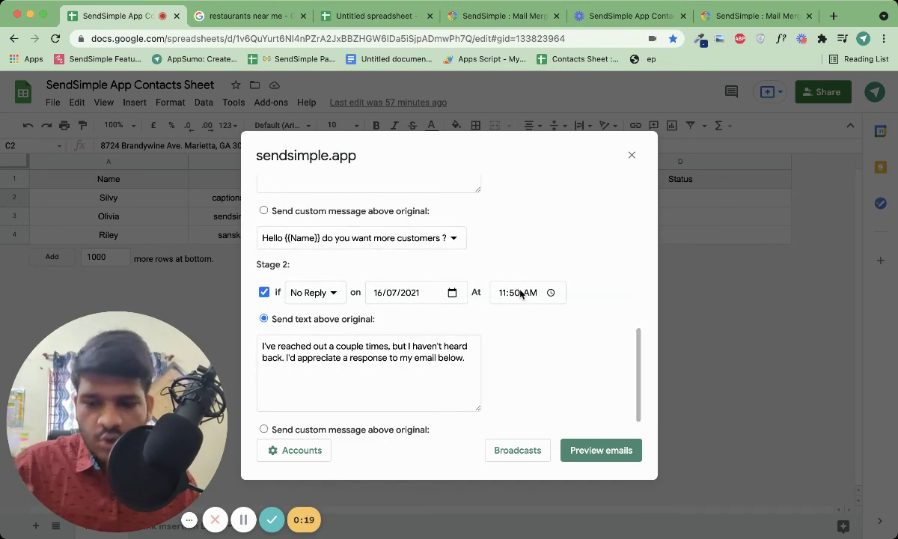
scroll(519, 293, "down", 2)
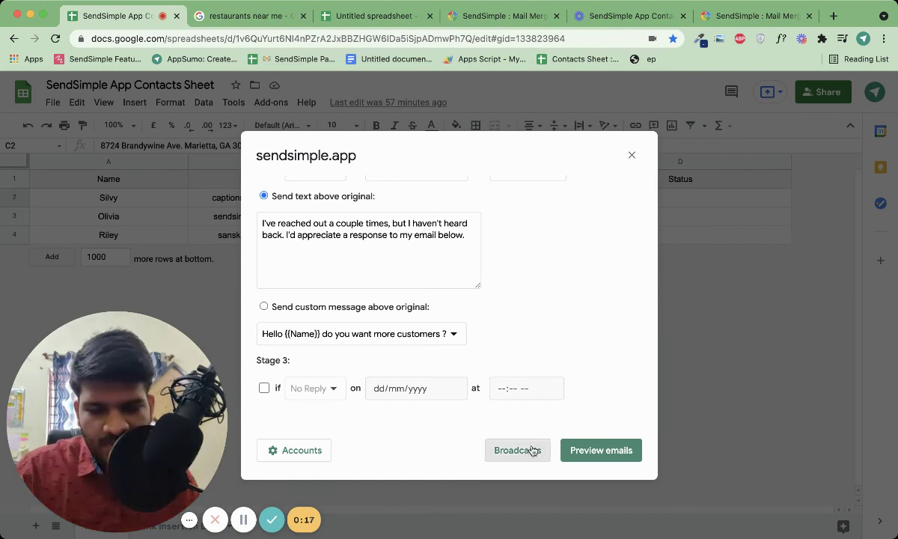
scroll(551, 340, "up", 5)
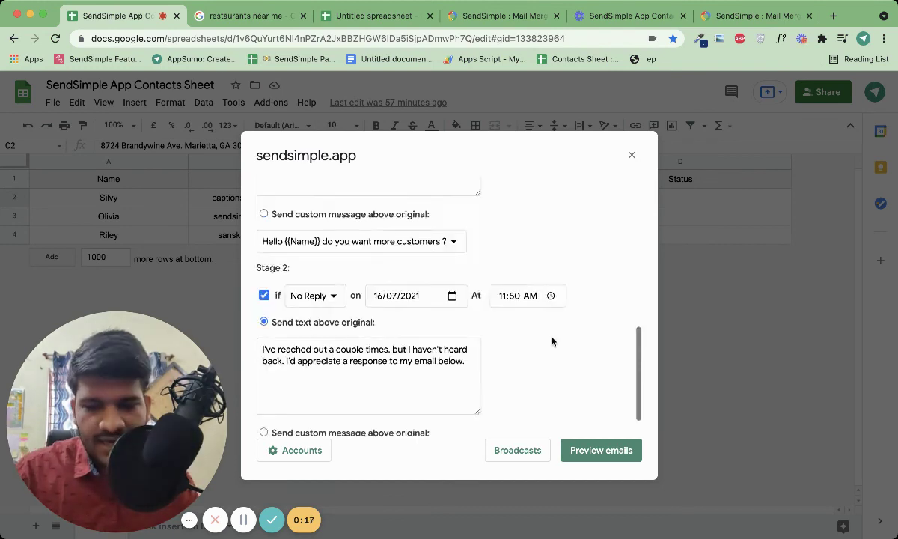
left_click(594, 449)
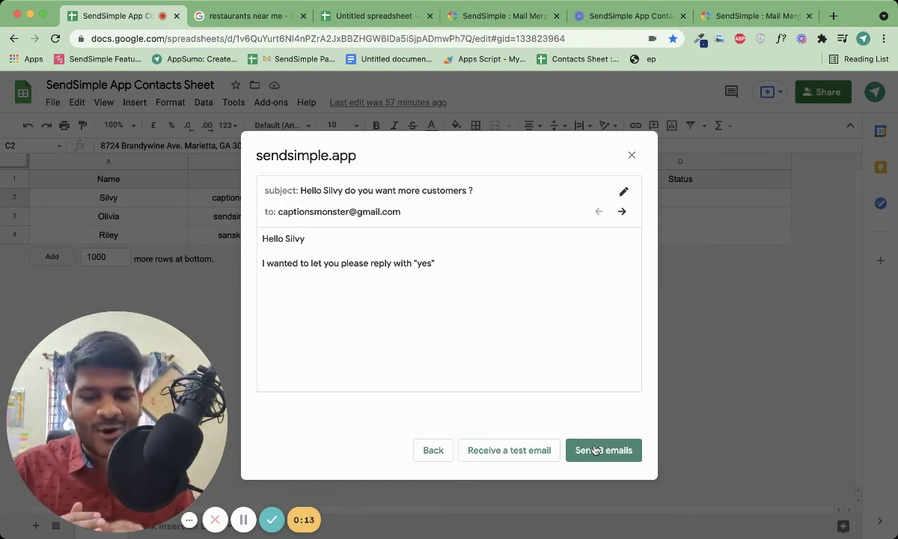